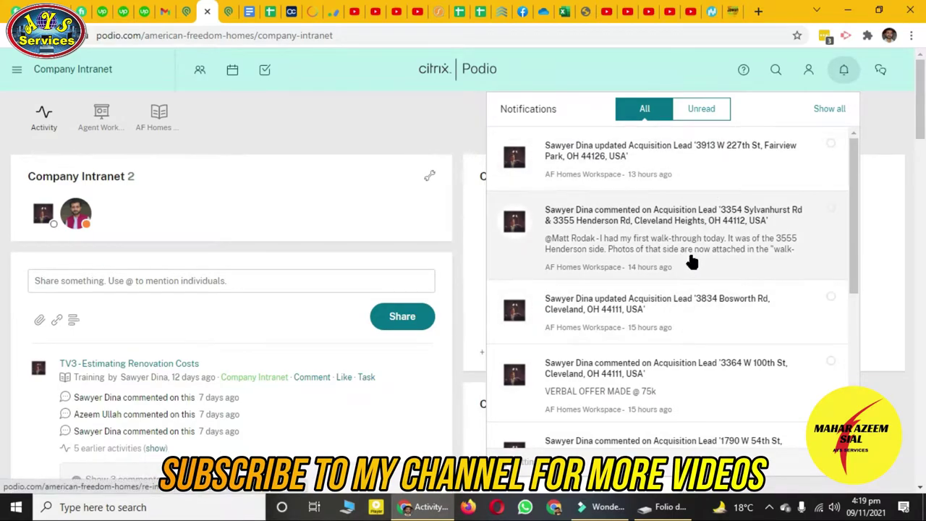
Review the recent workspace notifications and the options offered for the user account.
{"action": "scroll", "coordinate": [692, 262], "scroll_direction": "down", "scroll_amount": 5}
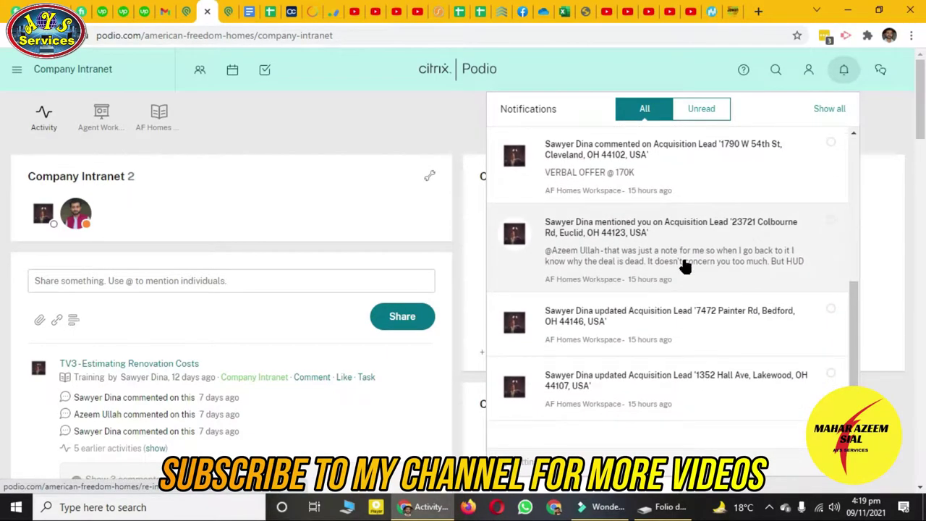
{"action": "scroll", "coordinate": [684, 265], "scroll_direction": "up", "scroll_amount": 5}
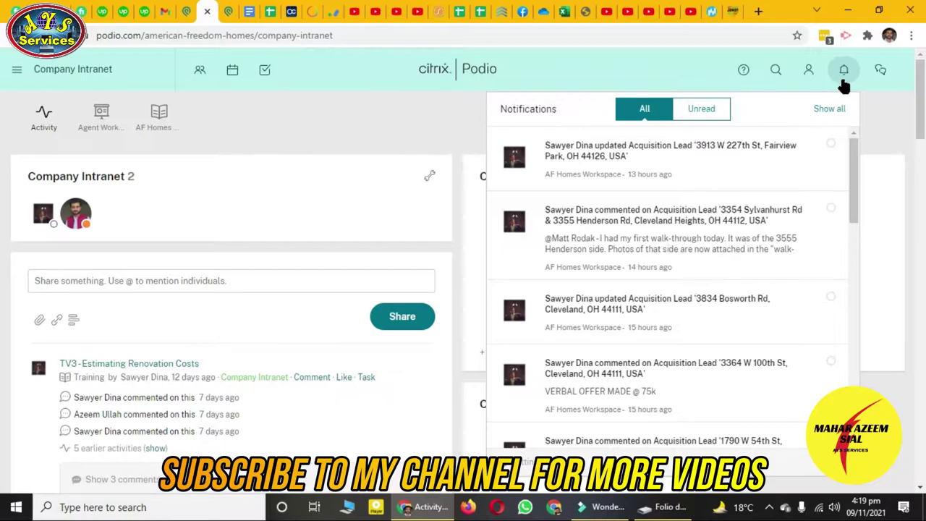
{"action": "left_click", "coordinate": [844, 74]}
{"action": "left_click", "coordinate": [810, 75]}
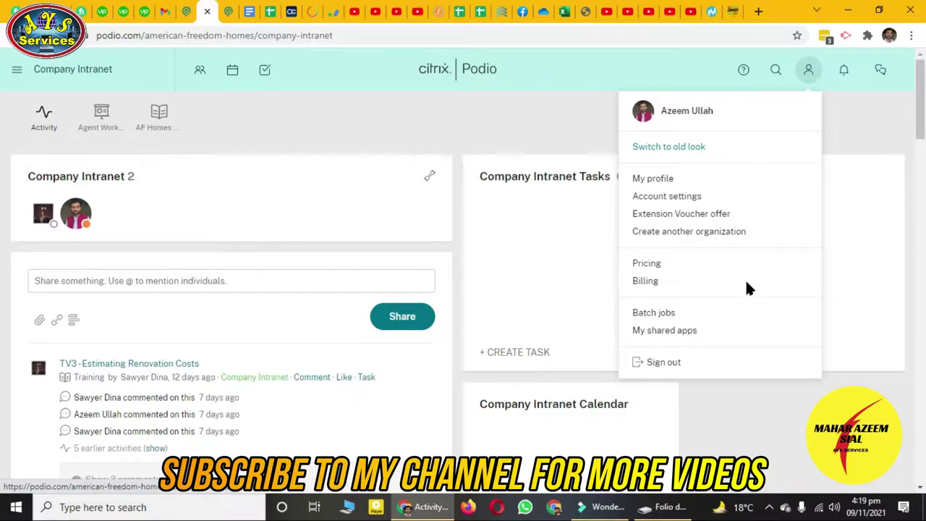
{"action": "left_click", "coordinate": [805, 71]}
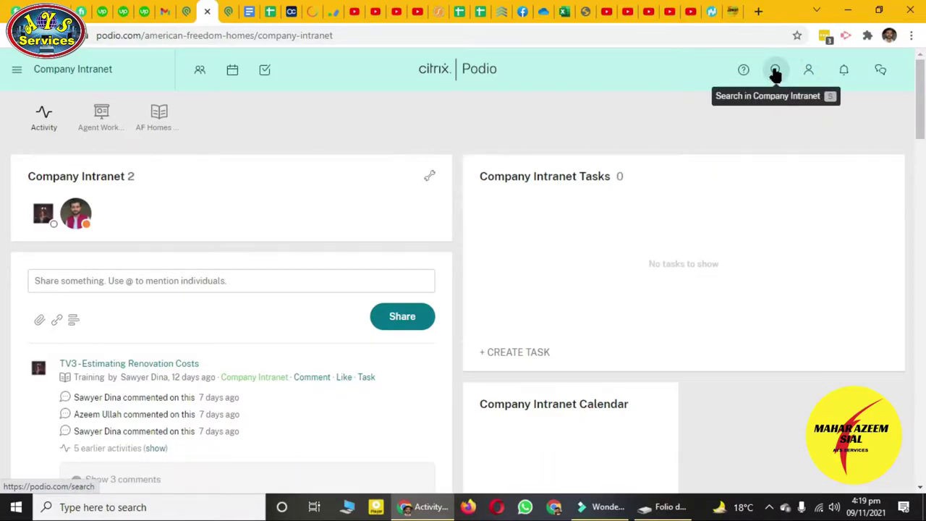
Check the list of available workspaces and skim the Company Intranet activity page.
{"action": "left_click", "coordinate": [775, 72]}
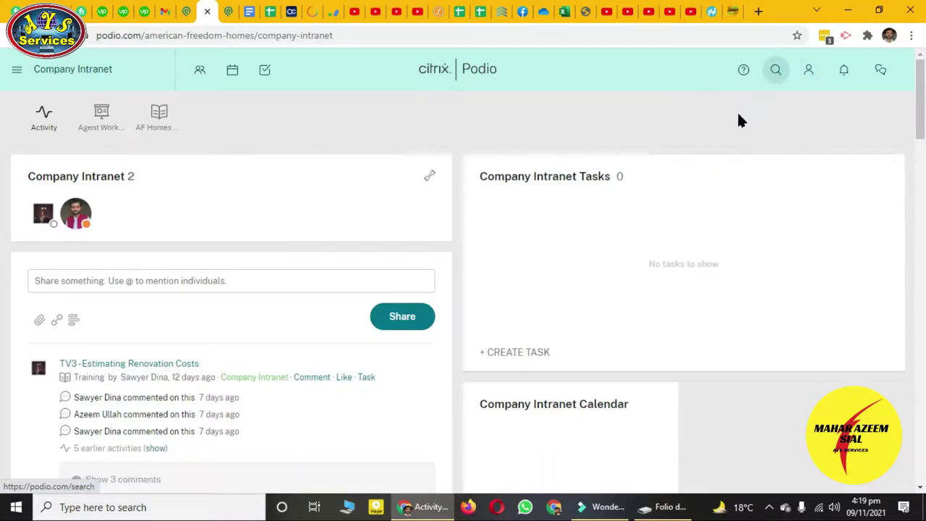
{"action": "left_click", "coordinate": [17, 73]}
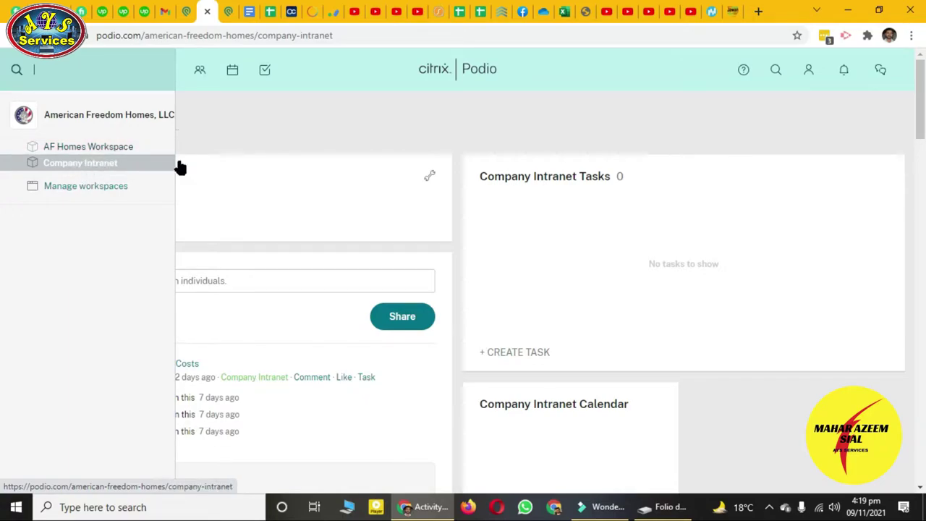
{"action": "left_click", "coordinate": [590, 129]}
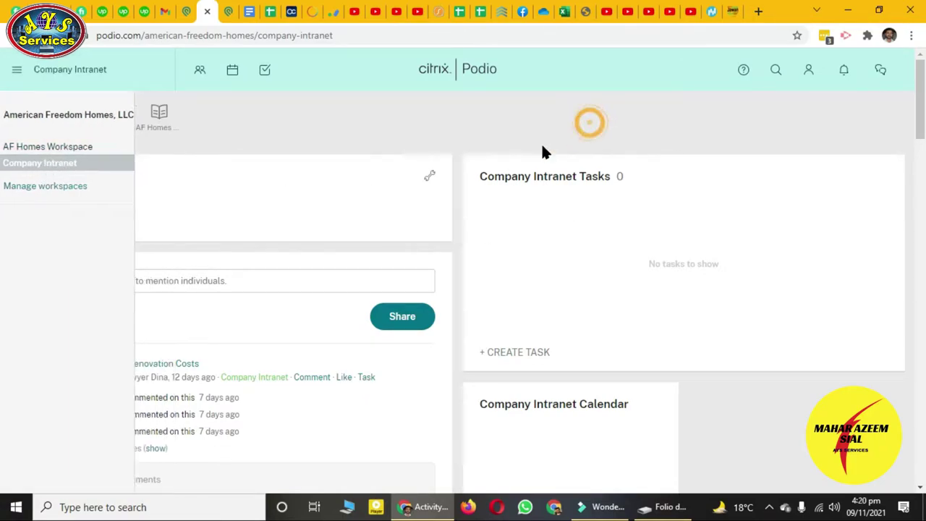
{"action": "scroll", "coordinate": [290, 273], "scroll_direction": "down", "scroll_amount": 5}
{"action": "scroll", "coordinate": [290, 273], "scroll_direction": "up", "scroll_amount": 3}
{"action": "scroll", "coordinate": [290, 282], "scroll_direction": "up", "scroll_amount": 2}
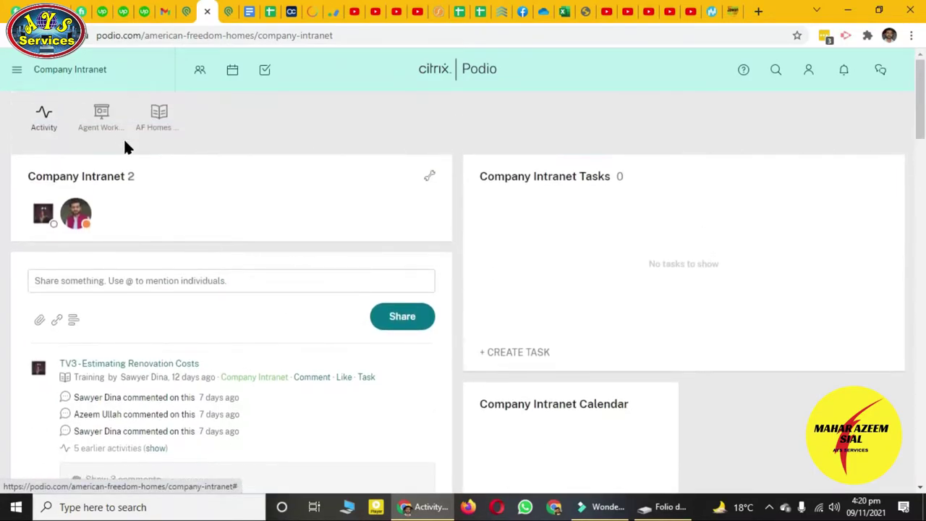
Open the AF Homes Workspace and view its Cash Buyers, Wholesalers and Lenders lists.
{"action": "left_click", "coordinate": [15, 72]}
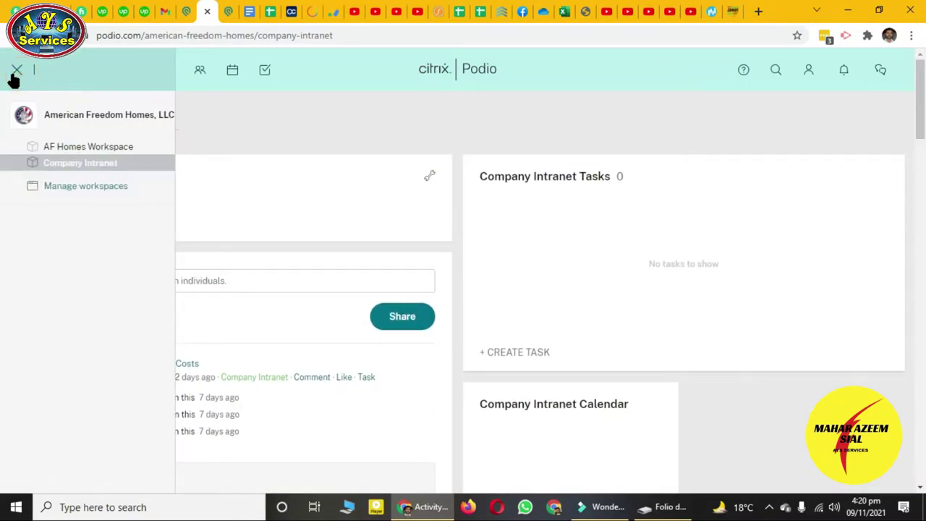
{"action": "left_click", "coordinate": [87, 148]}
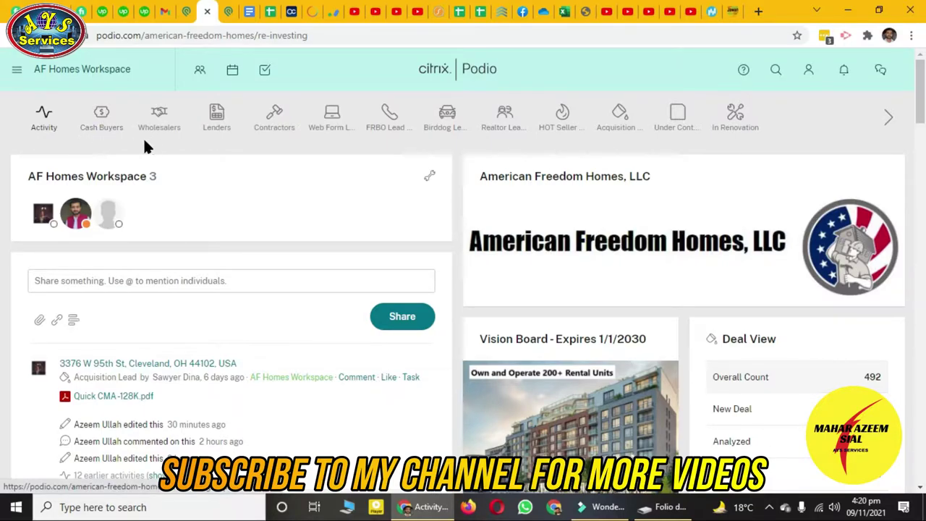
{"action": "left_click", "coordinate": [101, 130]}
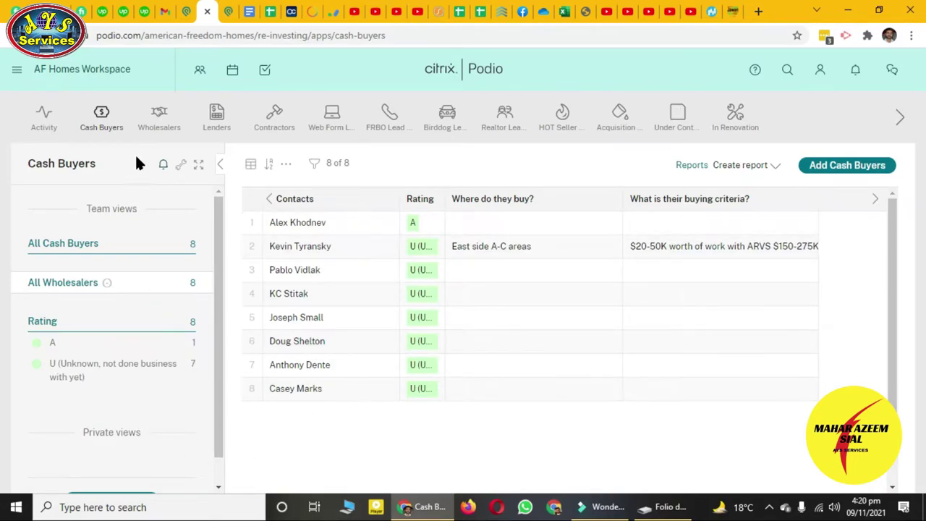
{"action": "left_click", "coordinate": [159, 116]}
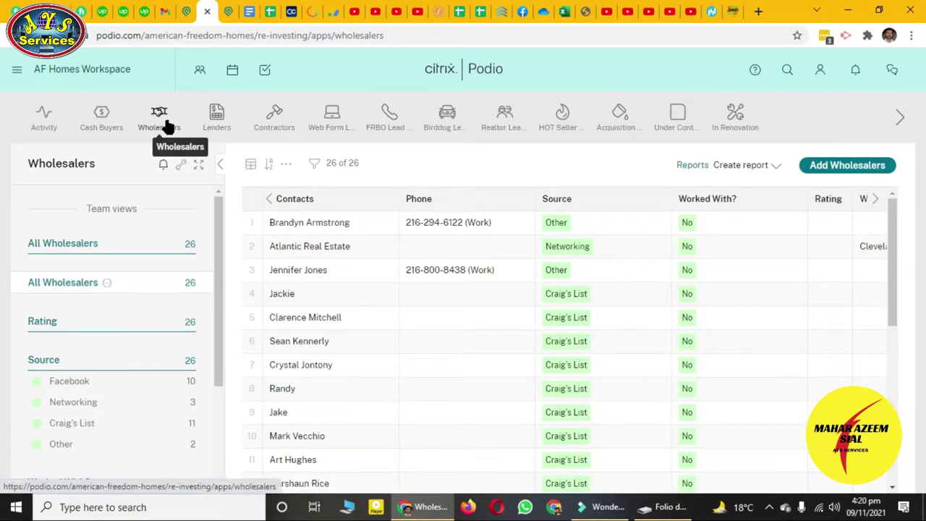
{"action": "left_click", "coordinate": [219, 118]}
{"action": "left_click", "coordinate": [281, 127]}
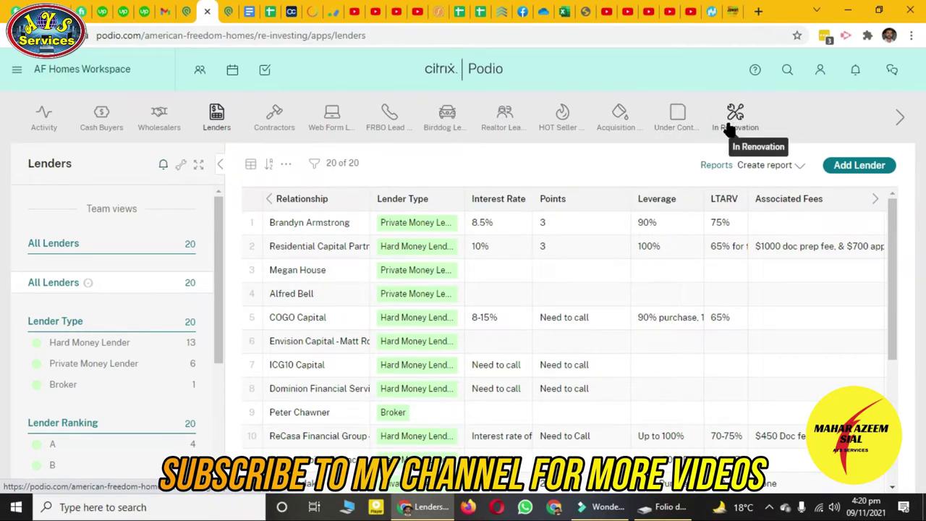
View the Acquisition Machine leads filtered by New Deal status and by Analyzed status, and look over the other filter categories.
{"action": "left_click", "coordinate": [619, 121]}
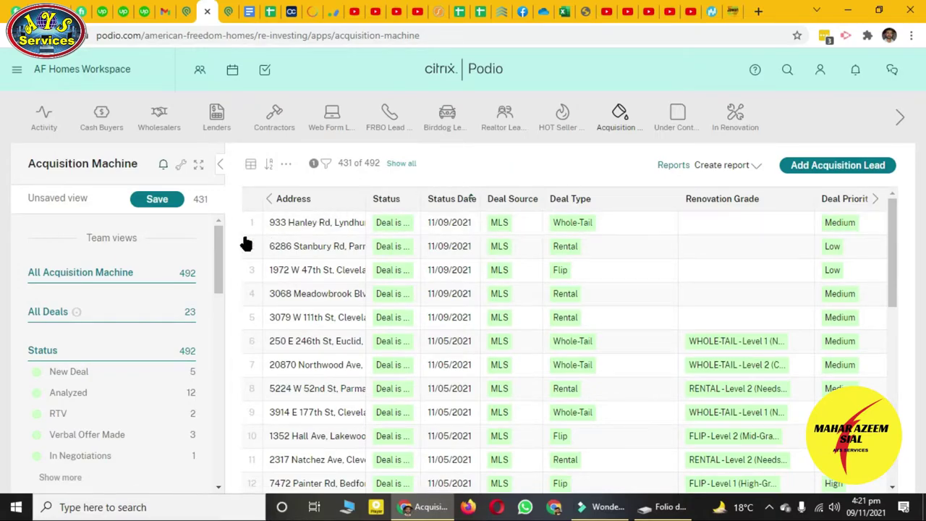
{"action": "scroll", "coordinate": [156, 277], "scroll_direction": "down", "scroll_amount": 1}
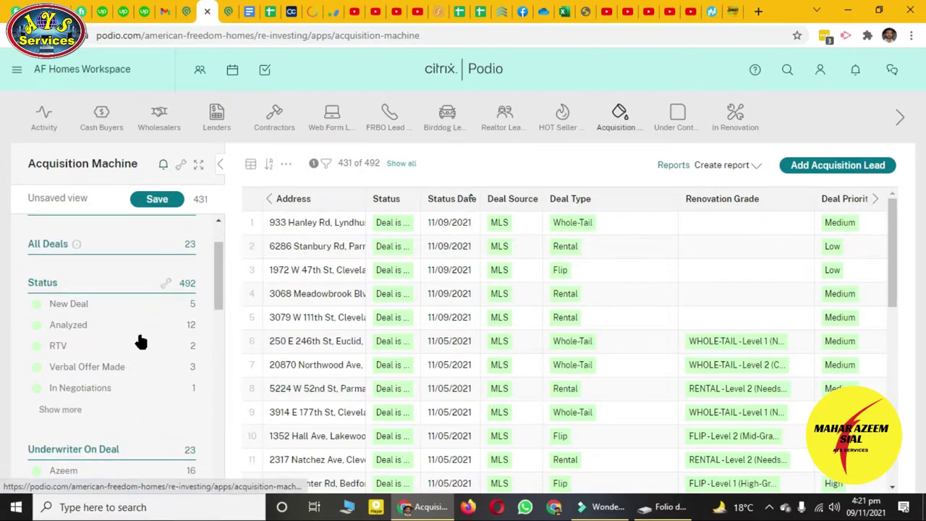
{"action": "left_click", "coordinate": [103, 307]}
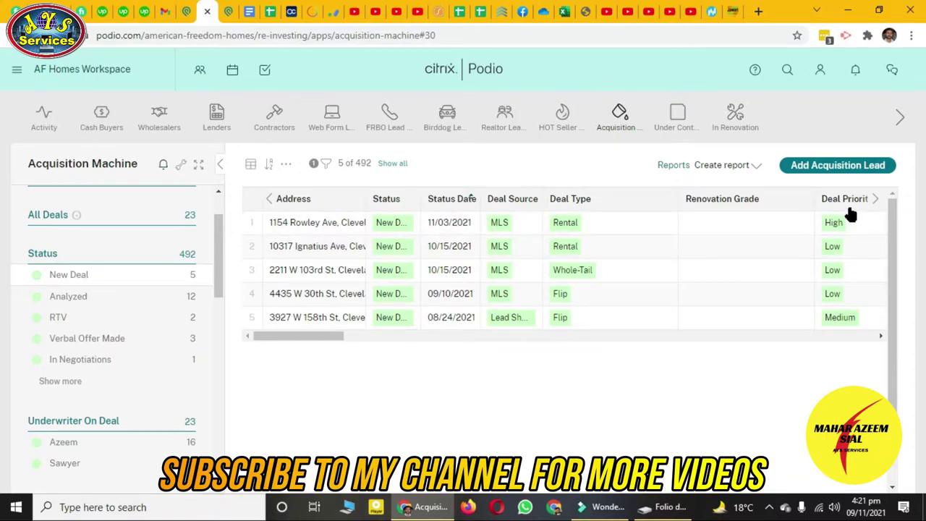
{"action": "left_click", "coordinate": [83, 297]}
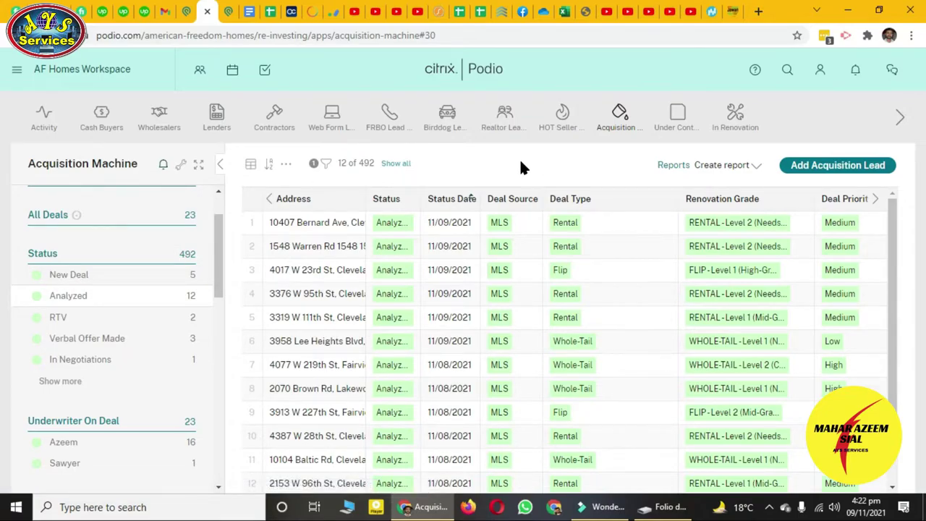
{"action": "scroll", "coordinate": [149, 269], "scroll_direction": "down", "scroll_amount": 4}
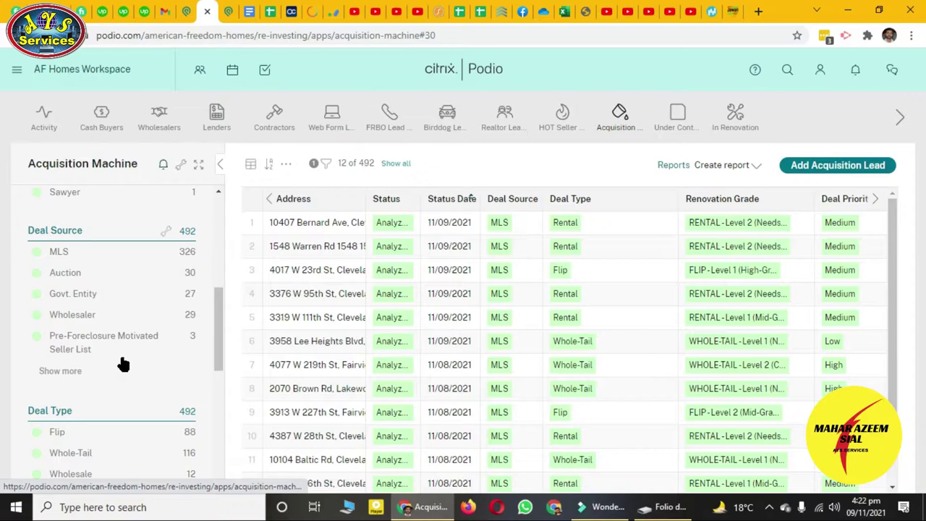
{"action": "scroll", "coordinate": [123, 364], "scroll_direction": "up", "scroll_amount": 4}
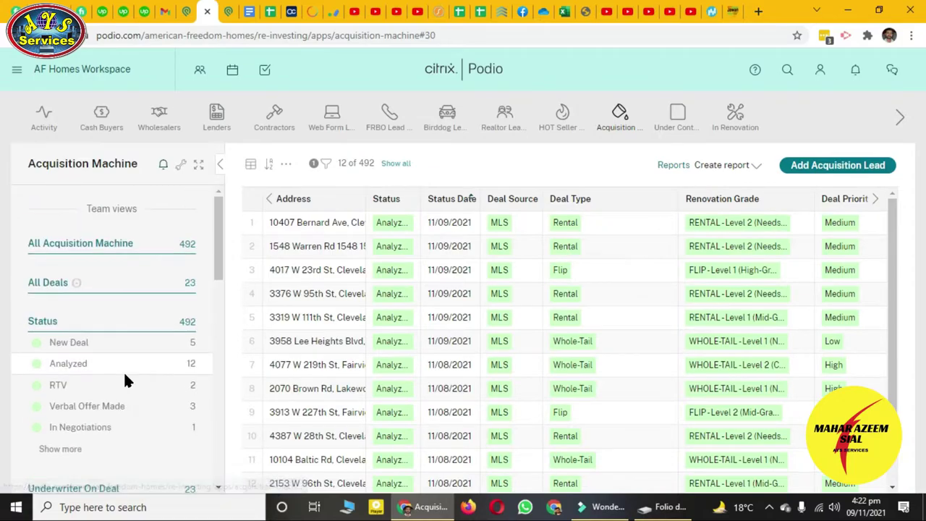
Check the active workspaces in workspace management and return to the AF Homes Workspace.
{"action": "left_click", "coordinate": [17, 72]}
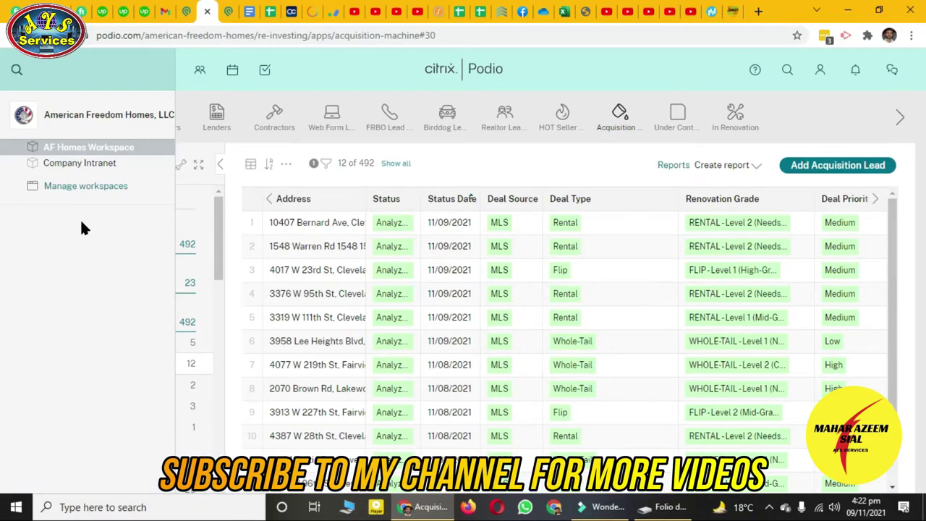
{"action": "left_click", "coordinate": [47, 185]}
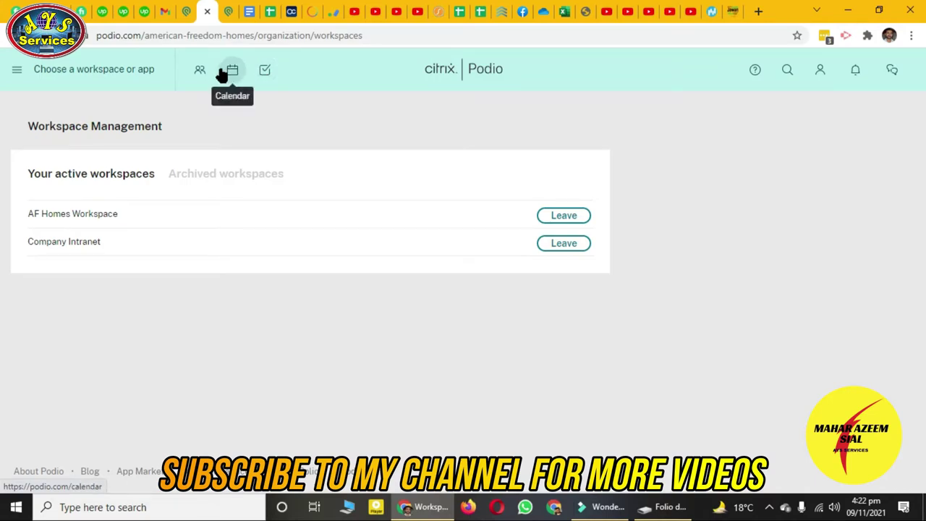
{"action": "left_click", "coordinate": [18, 72]}
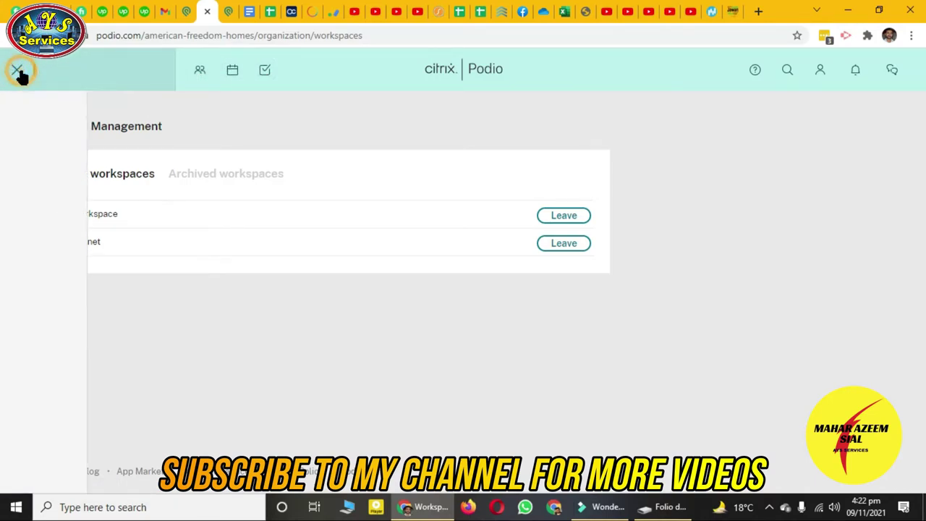
{"action": "left_click", "coordinate": [69, 146]}
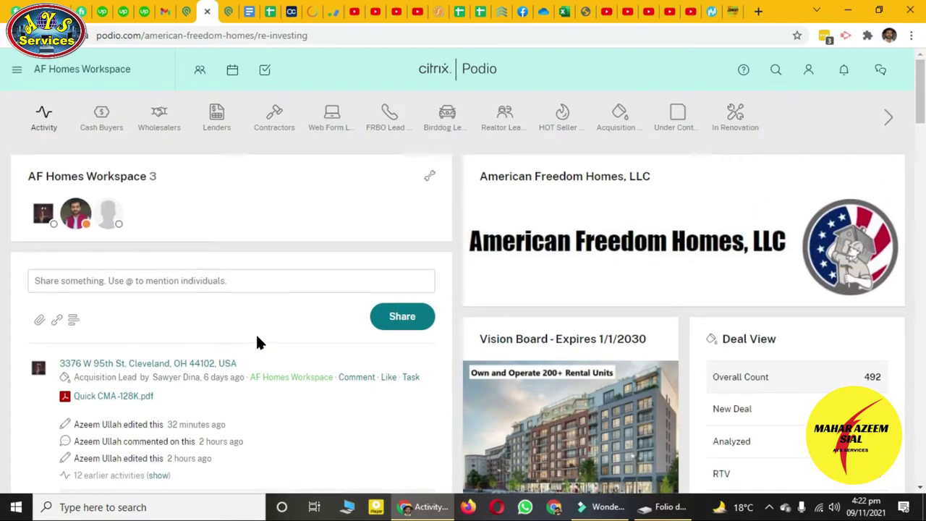
Open the acquisition lead from the notification about the first walk-through comment.
{"action": "left_click", "coordinate": [845, 70]}
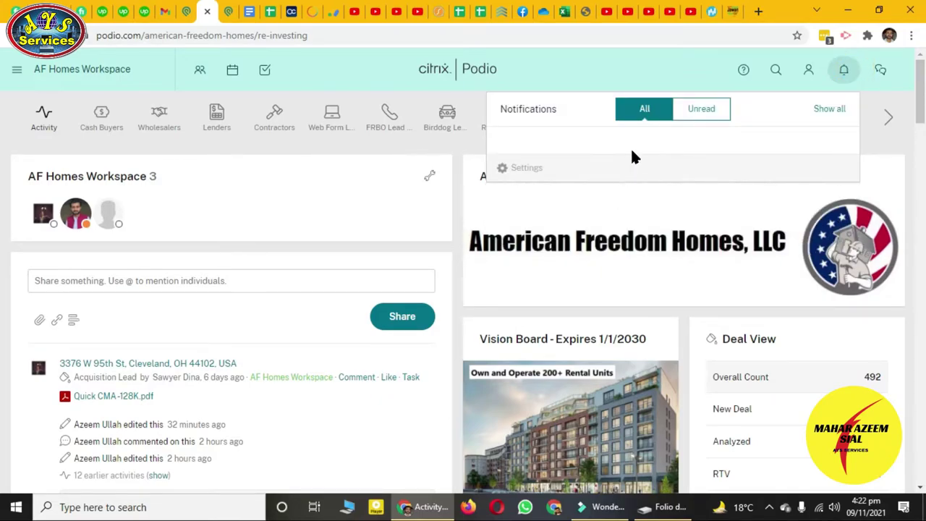
{"action": "left_click", "coordinate": [637, 246]}
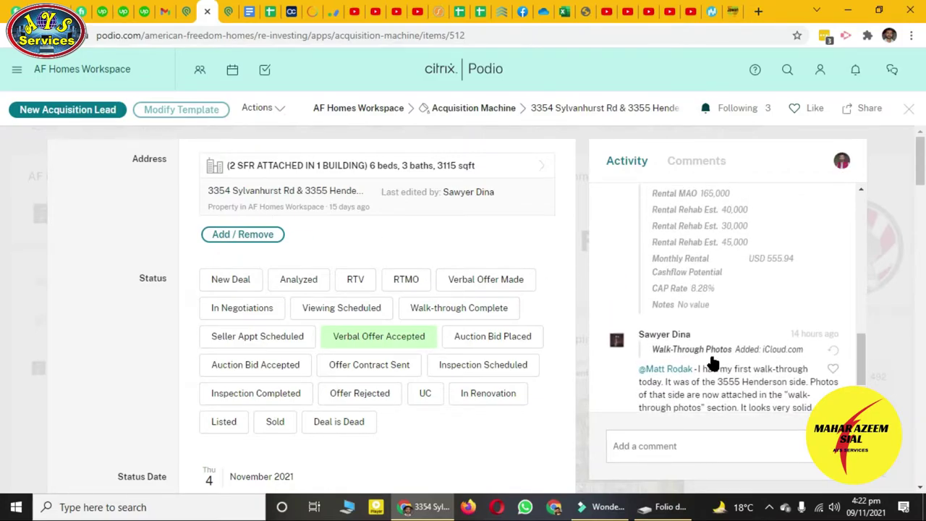
Start a comment on the lead that mentions the first suggested team member.
{"action": "left_click", "coordinate": [670, 449]}
{"action": "type", "text": "@"}
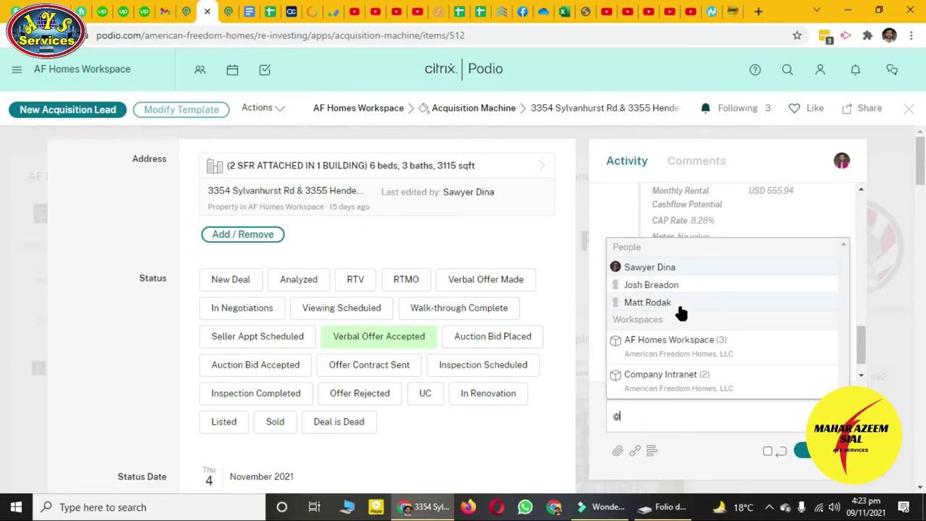
{"action": "left_click", "coordinate": [673, 268]}
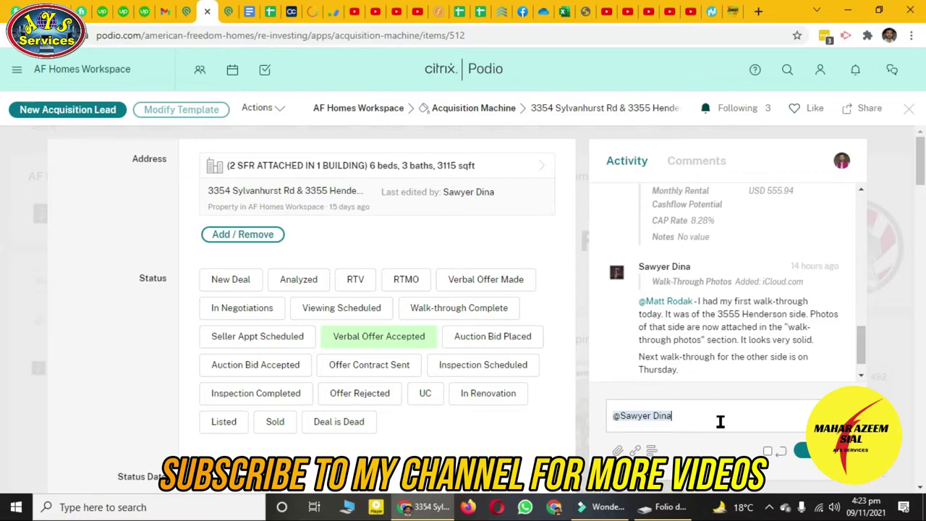
Switch to Gmail, read the Podio e-mail about being mentioned on a lead, and return to the inbox.
{"action": "left_click", "coordinate": [165, 12]}
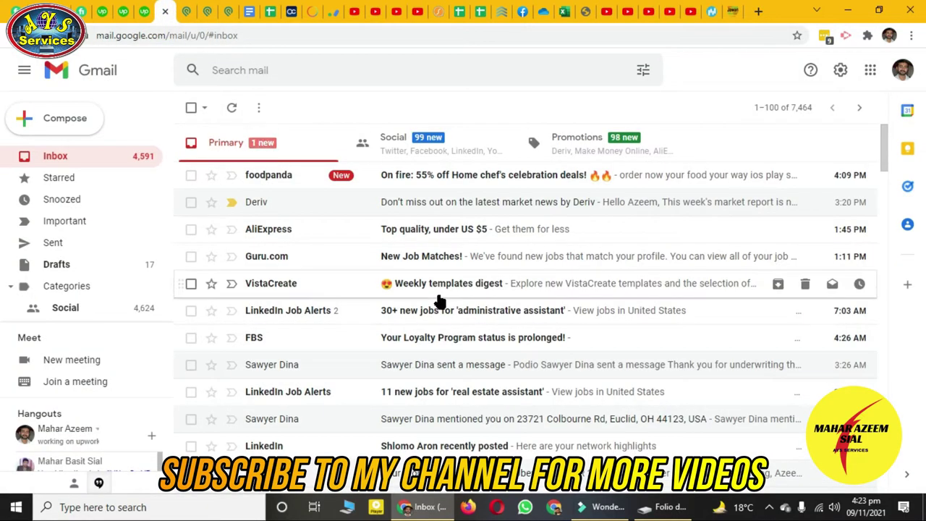
{"action": "scroll", "coordinate": [311, 366], "scroll_direction": "down", "scroll_amount": 1}
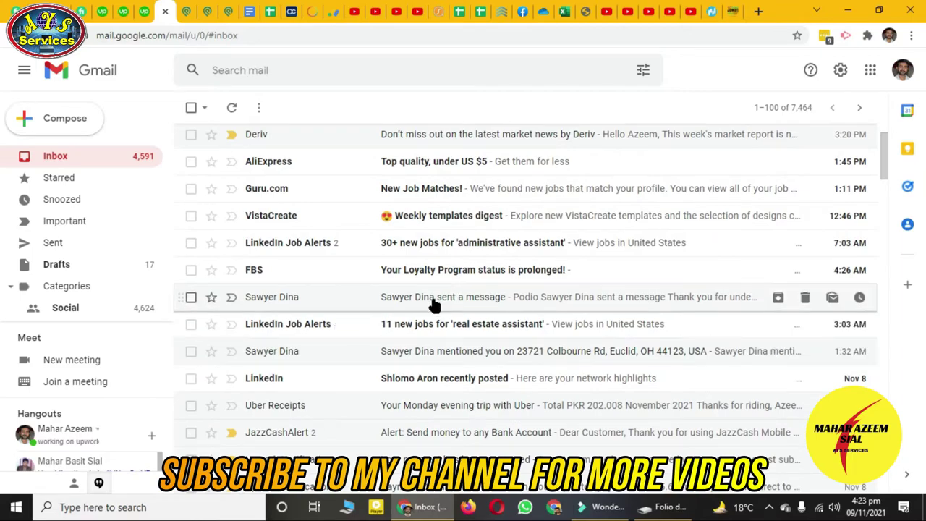
{"action": "left_click", "coordinate": [385, 354]}
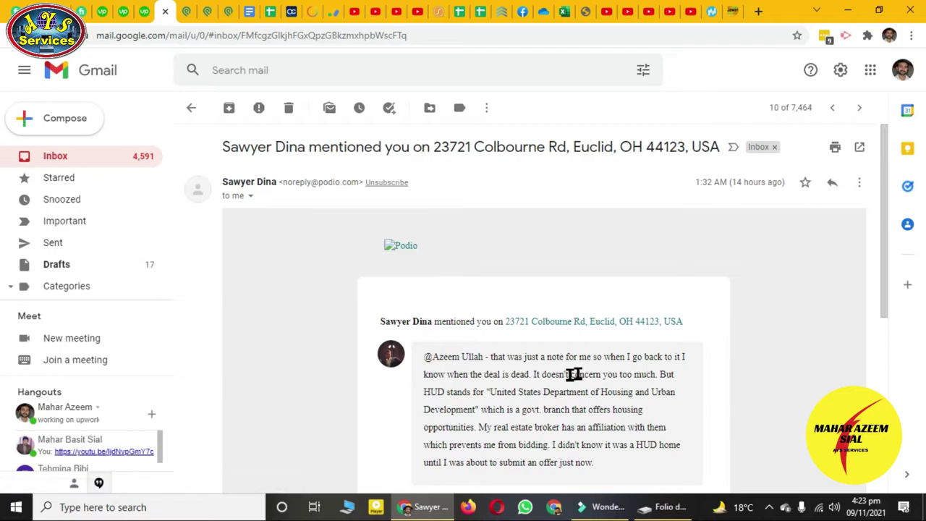
{"action": "scroll", "coordinate": [539, 380], "scroll_direction": "down", "scroll_amount": 4}
{"action": "scroll", "coordinate": [536, 384], "scroll_direction": "up", "scroll_amount": 4}
{"action": "left_click", "coordinate": [190, 108]}
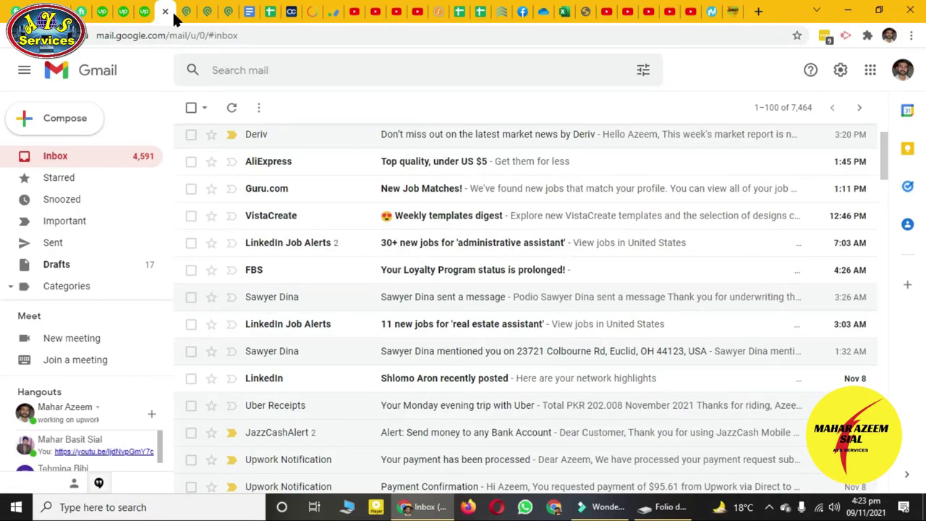
Switch back to the Podio lead, clear the unsent mention from the comment field, and look over the walk-through comment.
{"action": "left_click", "coordinate": [206, 15]}
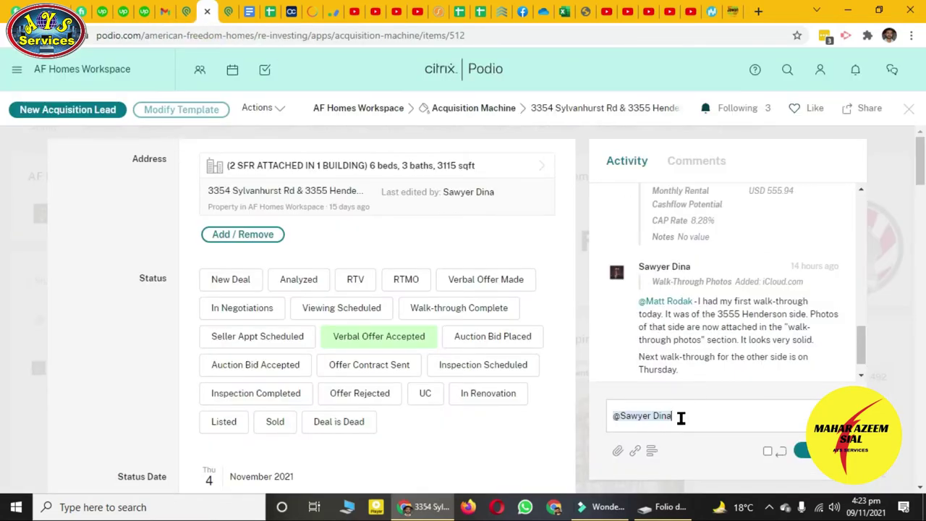
{"action": "key", "text": "BackSpace"}
{"action": "scroll", "coordinate": [715, 329], "scroll_direction": "down", "scroll_amount": 1}
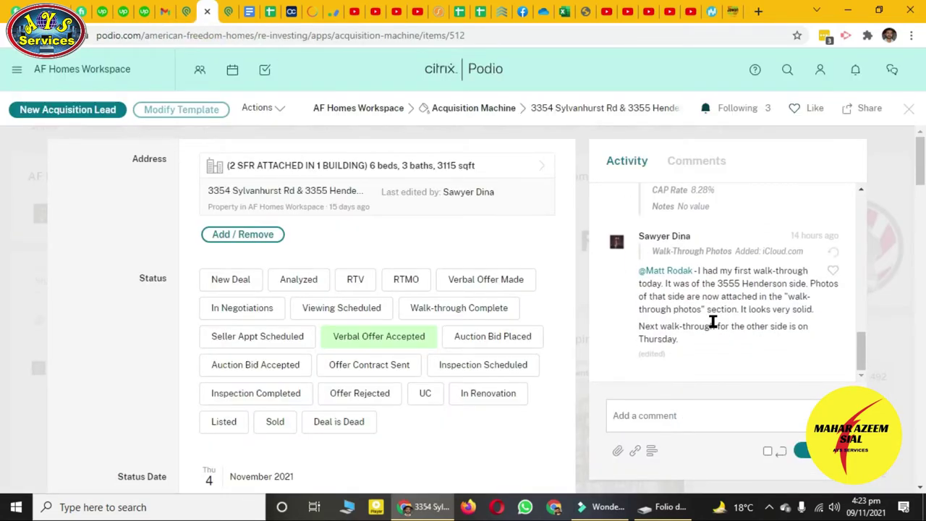
{"action": "scroll", "coordinate": [710, 342], "scroll_direction": "up", "scroll_amount": 2}
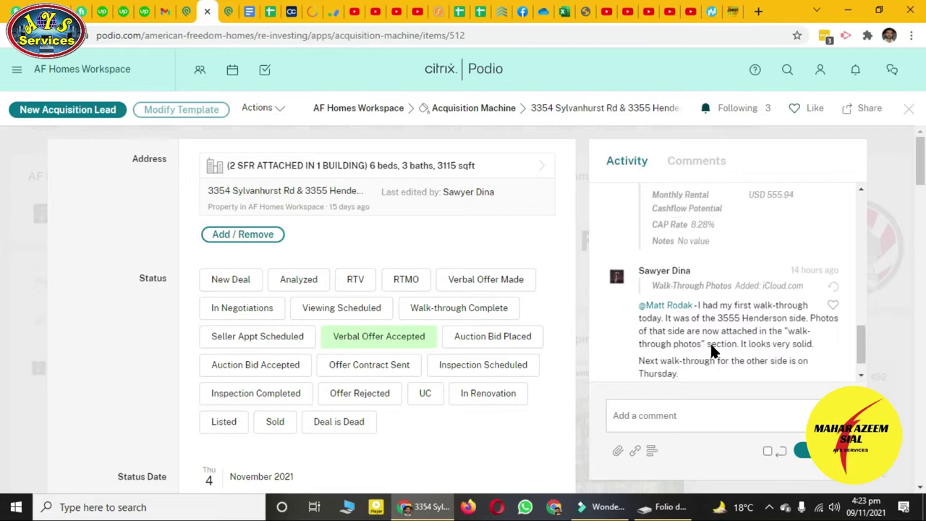
{"action": "scroll", "coordinate": [706, 340], "scroll_direction": "down", "scroll_amount": 2}
{"action": "scroll", "coordinate": [706, 344], "scroll_direction": "up", "scroll_amount": 1}
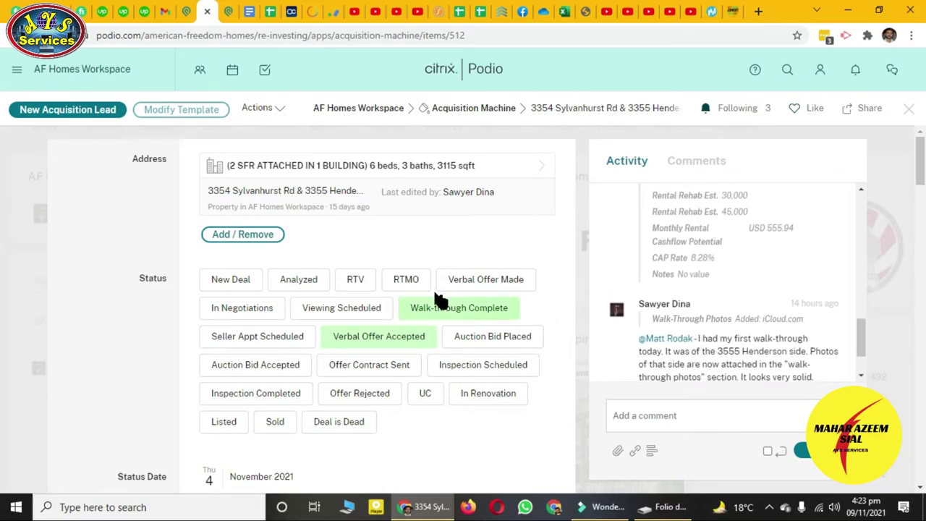
Review the lead's activity history, from the verbal offer entries through the rental estimate updates to the first walk-through comment.
{"action": "scroll", "coordinate": [434, 206], "scroll_direction": "down", "scroll_amount": 1}
{"action": "scroll", "coordinate": [460, 346], "scroll_direction": "down", "scroll_amount": 2}
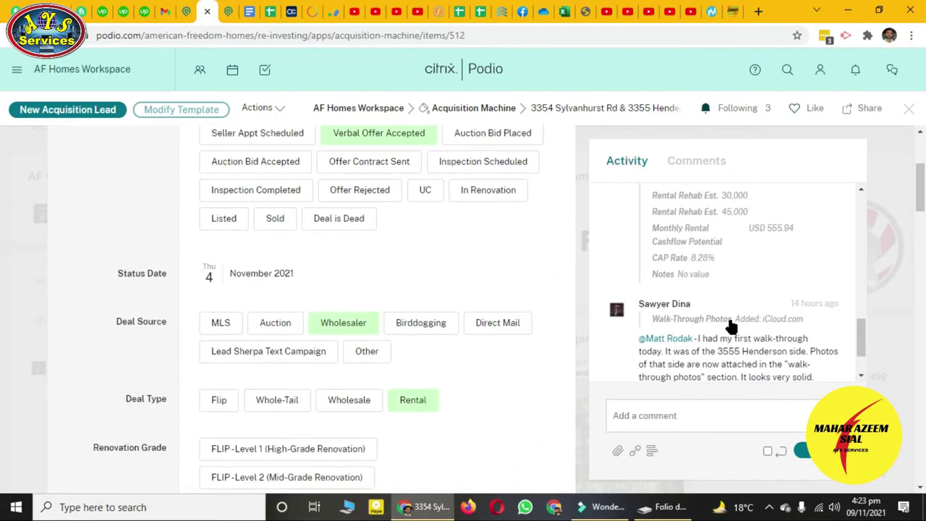
{"action": "scroll", "coordinate": [703, 330], "scroll_direction": "up", "scroll_amount": 5}
{"action": "scroll", "coordinate": [739, 260], "scroll_direction": "up", "scroll_amount": 3}
{"action": "scroll", "coordinate": [738, 265], "scroll_direction": "down", "scroll_amount": 5}
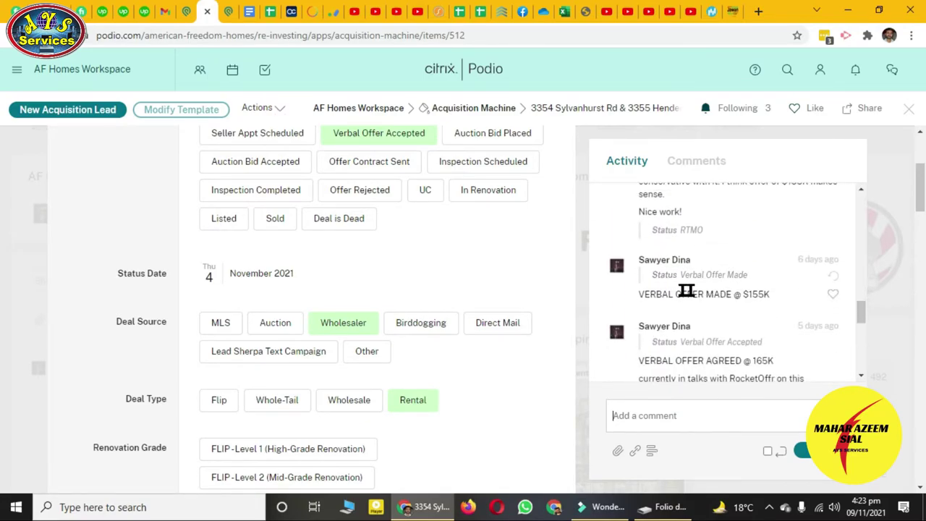
{"action": "scroll", "coordinate": [720, 311], "scroll_direction": "down", "scroll_amount": 1}
{"action": "scroll", "coordinate": [729, 314], "scroll_direction": "down", "scroll_amount": 1}
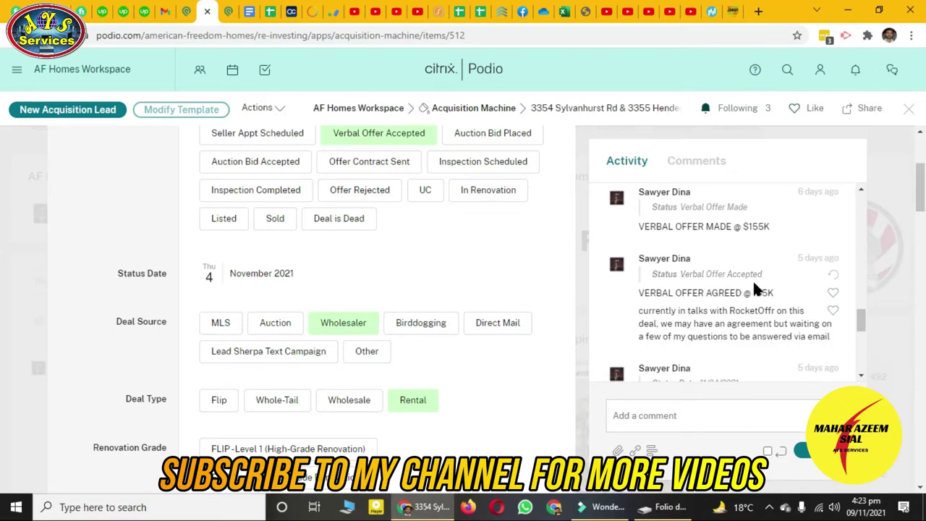
{"action": "scroll", "coordinate": [770, 281], "scroll_direction": "down", "scroll_amount": 1}
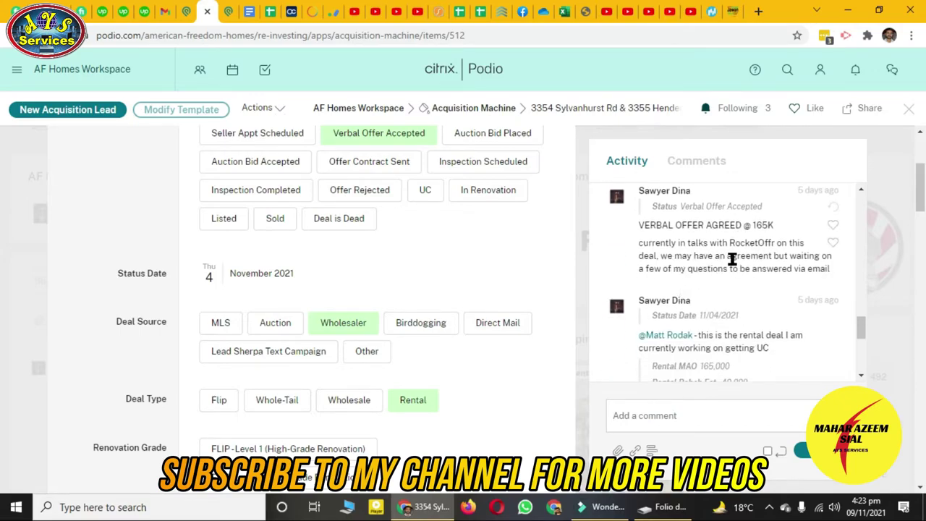
{"action": "scroll", "coordinate": [727, 269], "scroll_direction": "down", "scroll_amount": 1}
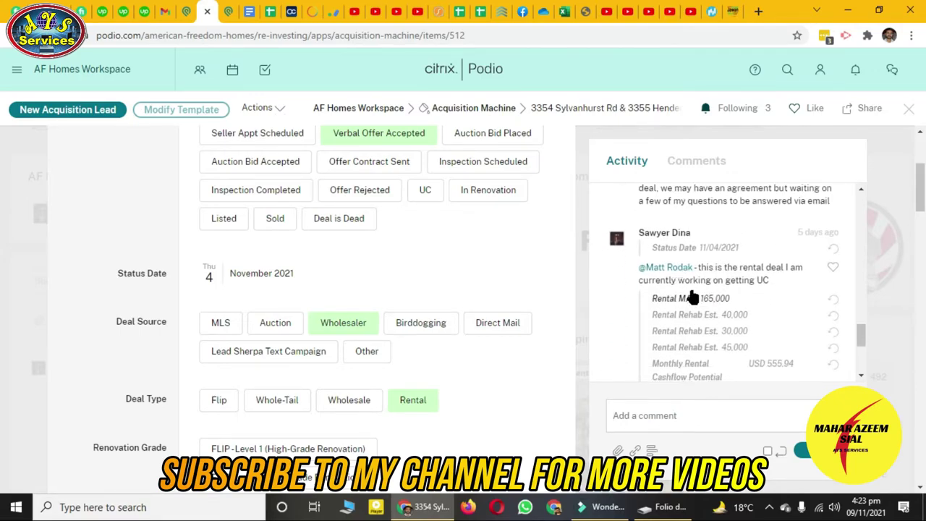
{"action": "scroll", "coordinate": [692, 258], "scroll_direction": "up", "scroll_amount": 2}
{"action": "scroll", "coordinate": [706, 300], "scroll_direction": "down", "scroll_amount": 2}
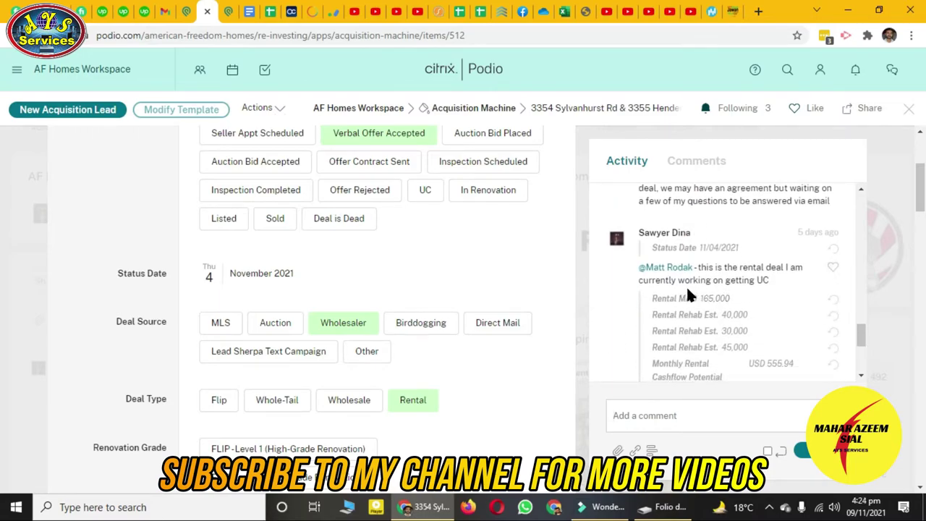
{"action": "scroll", "coordinate": [719, 288], "scroll_direction": "down", "scroll_amount": 1}
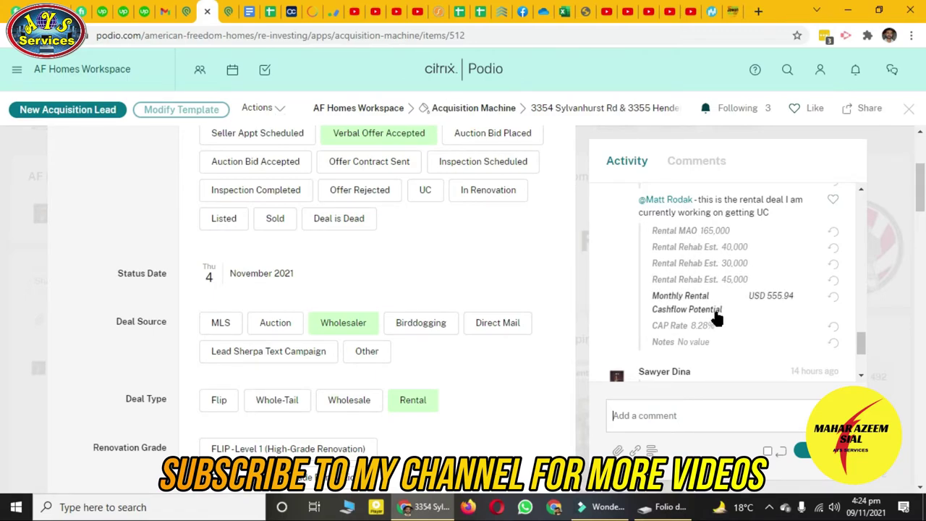
{"action": "scroll", "coordinate": [716, 332], "scroll_direction": "down", "scroll_amount": 1}
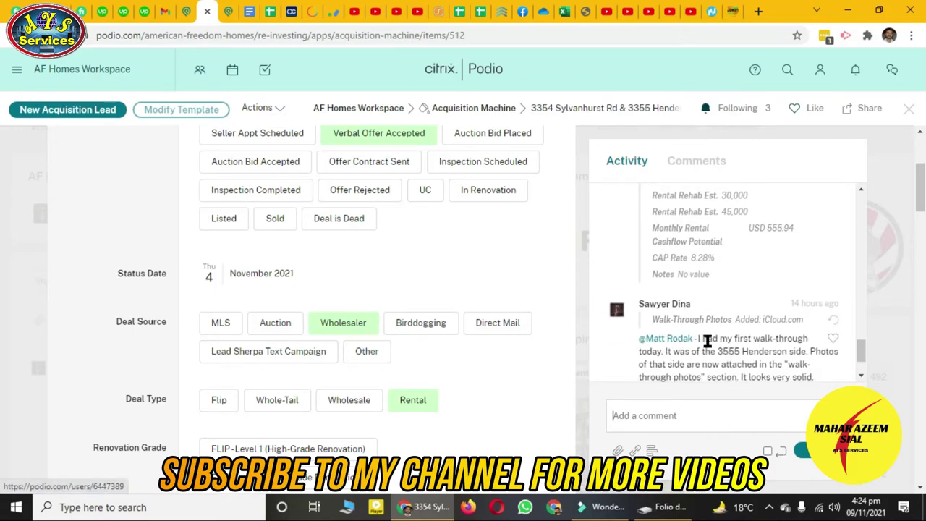
{"action": "scroll", "coordinate": [708, 326], "scroll_direction": "down", "scroll_amount": 1}
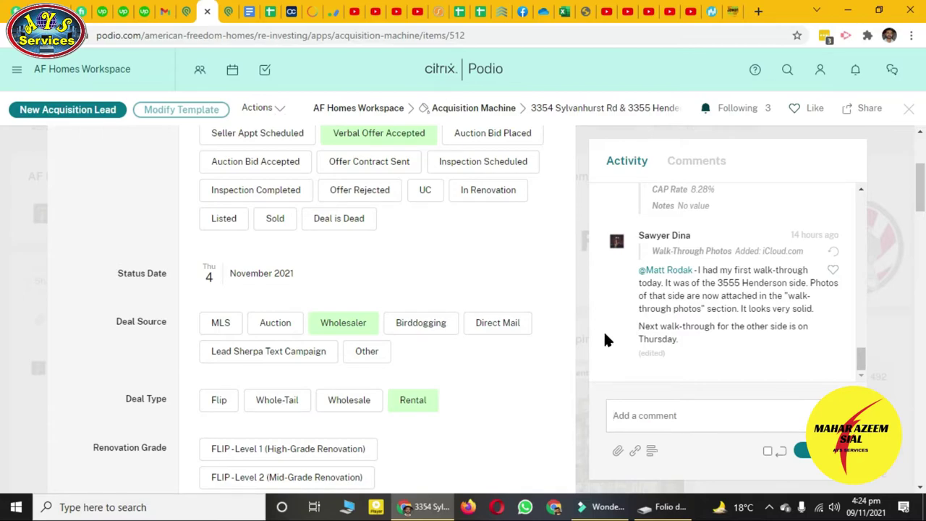
Look through the lead's classification fields, from address and status to deal source, deal type, renovation grade, priority, underwriter and lead date.
{"action": "scroll", "coordinate": [606, 340], "scroll_direction": "up", "scroll_amount": 2}
{"action": "scroll", "coordinate": [521, 333], "scroll_direction": "up", "scroll_amount": 3}
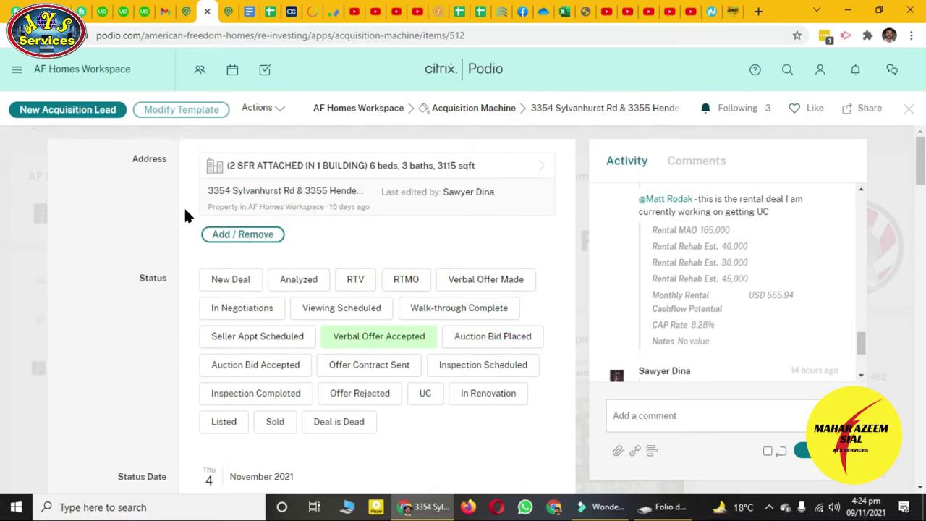
{"action": "scroll", "coordinate": [188, 239], "scroll_direction": "down", "scroll_amount": 4}
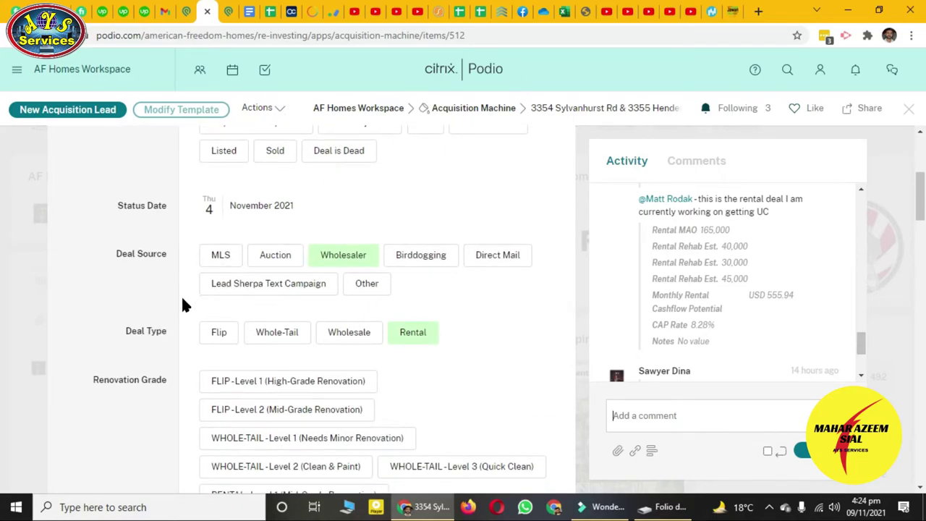
{"action": "scroll", "coordinate": [181, 295], "scroll_direction": "down", "scroll_amount": 1}
{"action": "scroll", "coordinate": [184, 292], "scroll_direction": "down", "scroll_amount": 1}
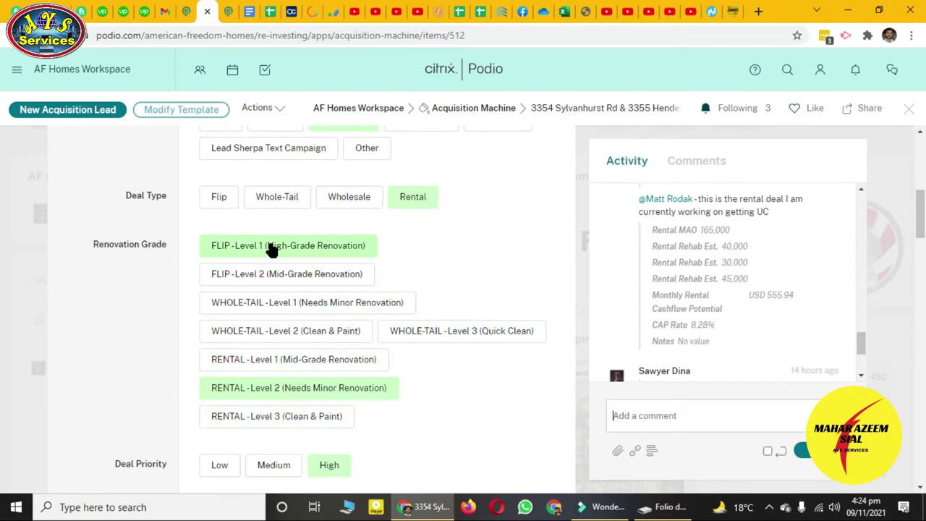
{"action": "scroll", "coordinate": [477, 394], "scroll_direction": "down", "scroll_amount": 2}
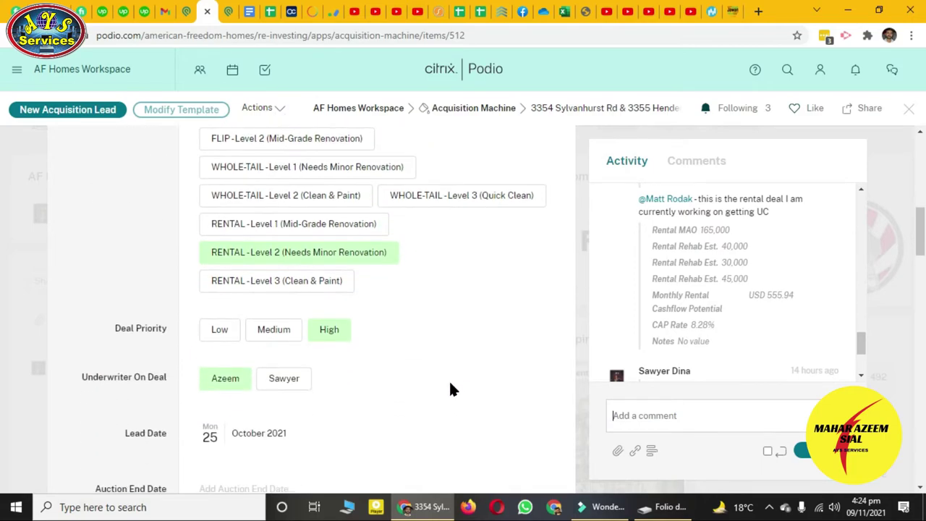
{"action": "scroll", "coordinate": [144, 383], "scroll_direction": "down", "scroll_amount": 1}
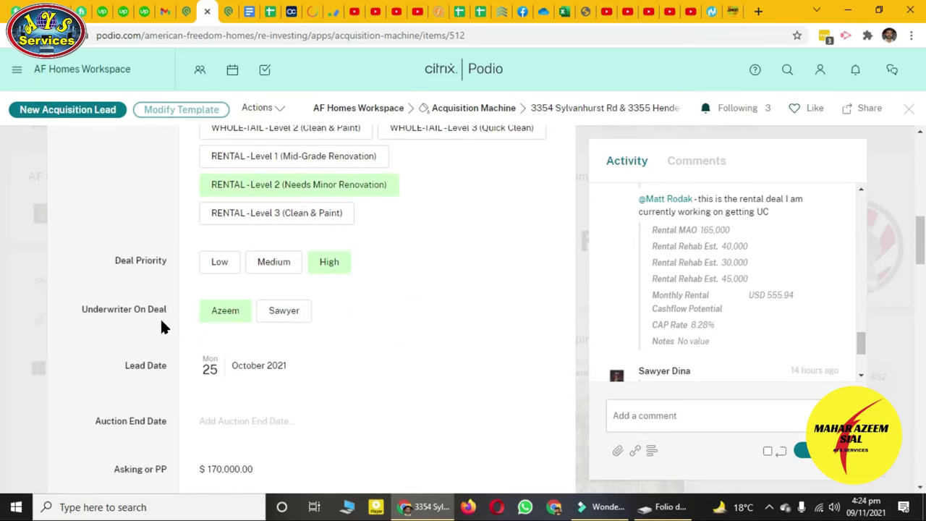
{"action": "scroll", "coordinate": [173, 385], "scroll_direction": "down", "scroll_amount": 1}
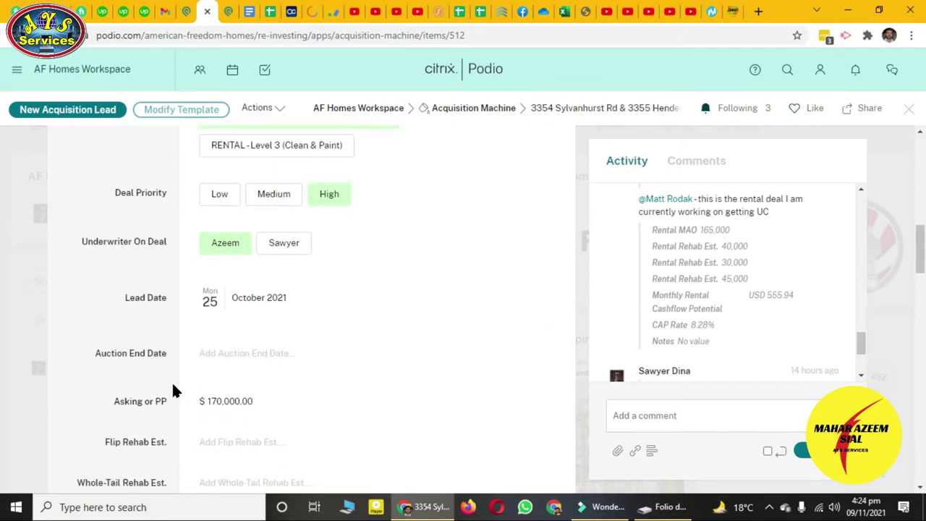
Examine the lead's financial fields, including asking price, rehab estimates, MAO values, offer confidence level and profit estimates.
{"action": "scroll", "coordinate": [177, 383], "scroll_direction": "down", "scroll_amount": 1}
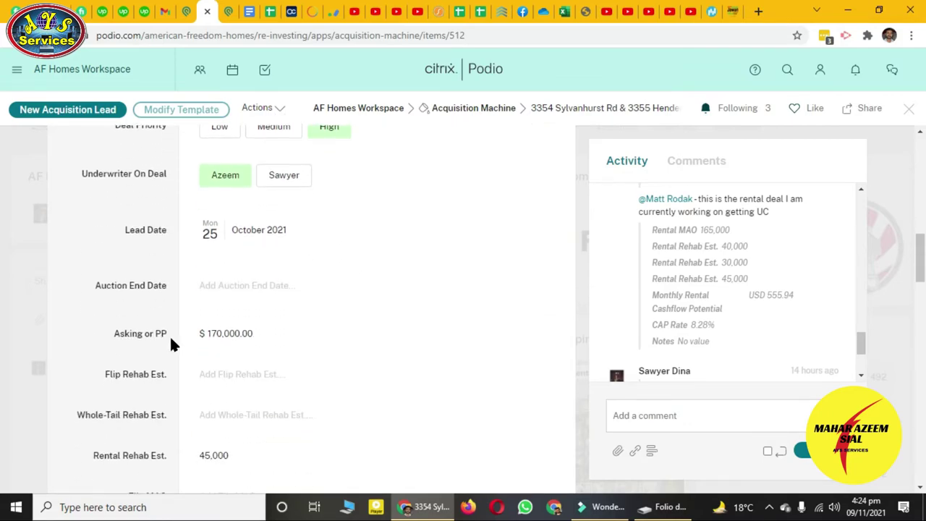
{"action": "scroll", "coordinate": [216, 360], "scroll_direction": "down", "scroll_amount": 1}
{"action": "scroll", "coordinate": [120, 353], "scroll_direction": "down", "scroll_amount": 1}
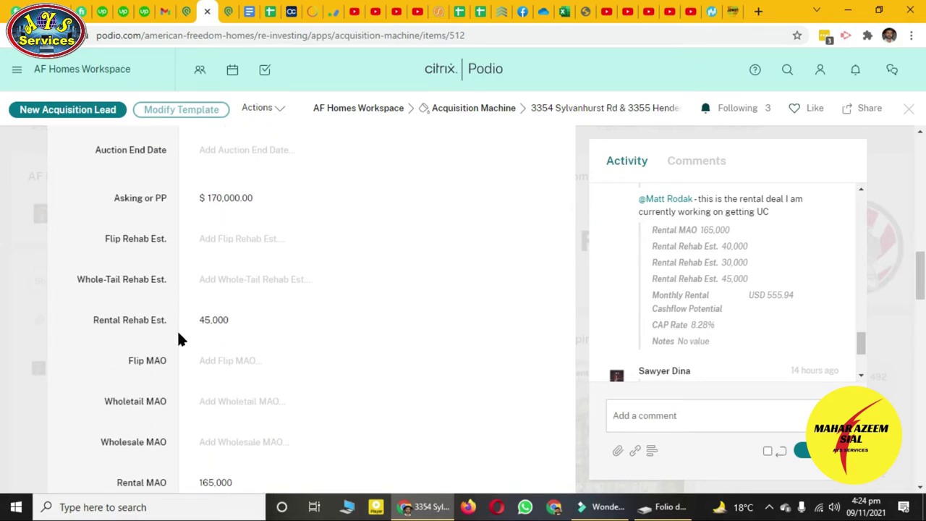
{"action": "scroll", "coordinate": [145, 372], "scroll_direction": "down", "scroll_amount": 1}
{"action": "scroll", "coordinate": [148, 380], "scroll_direction": "down", "scroll_amount": 1}
{"action": "scroll", "coordinate": [144, 380], "scroll_direction": "down", "scroll_amount": 2}
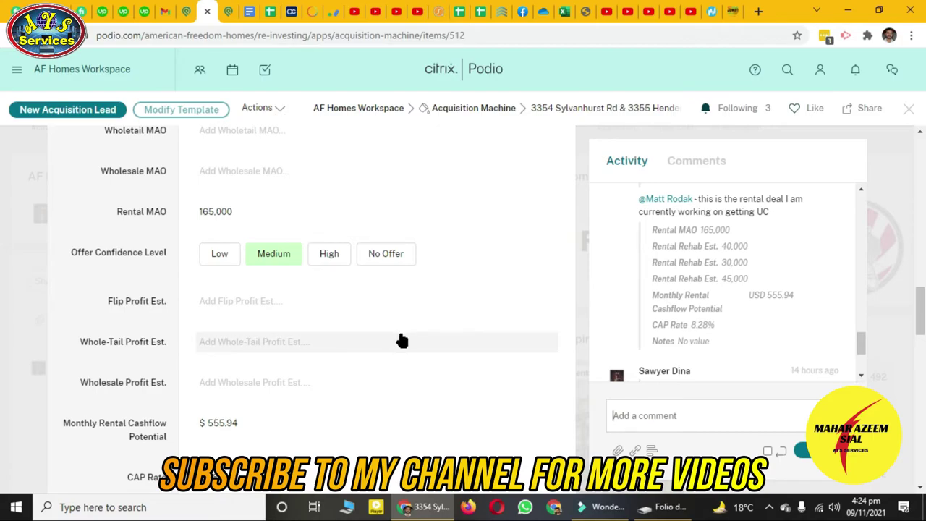
Open your own Podio profile and look over the recent edits and comments under My activity.
{"action": "left_click", "coordinate": [820, 70]}
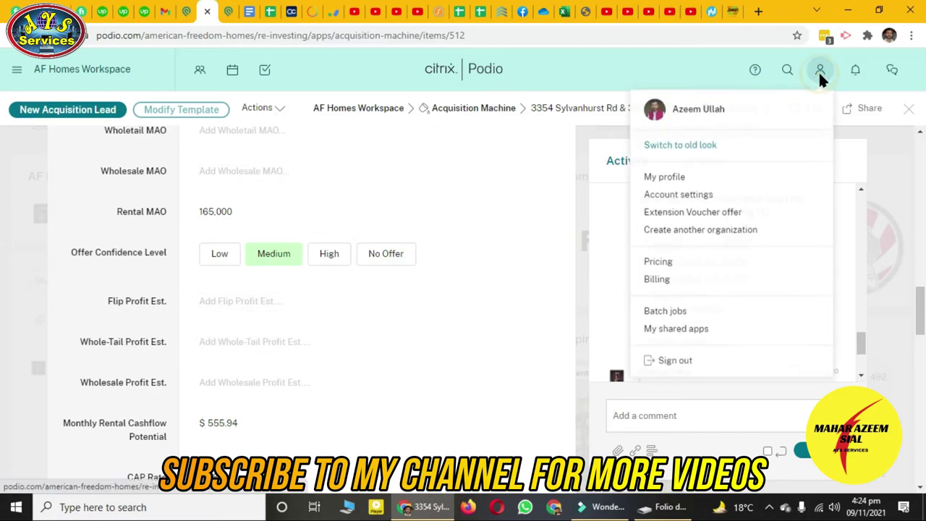
{"action": "left_click", "coordinate": [679, 181]}
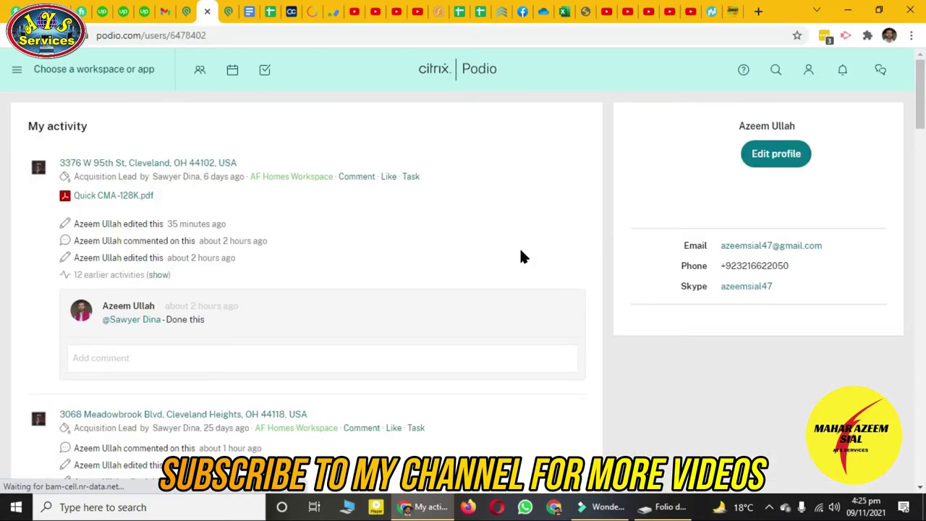
{"action": "scroll", "coordinate": [543, 279], "scroll_direction": "down", "scroll_amount": 2}
{"action": "scroll", "coordinate": [568, 281], "scroll_direction": "up", "scroll_amount": 2}
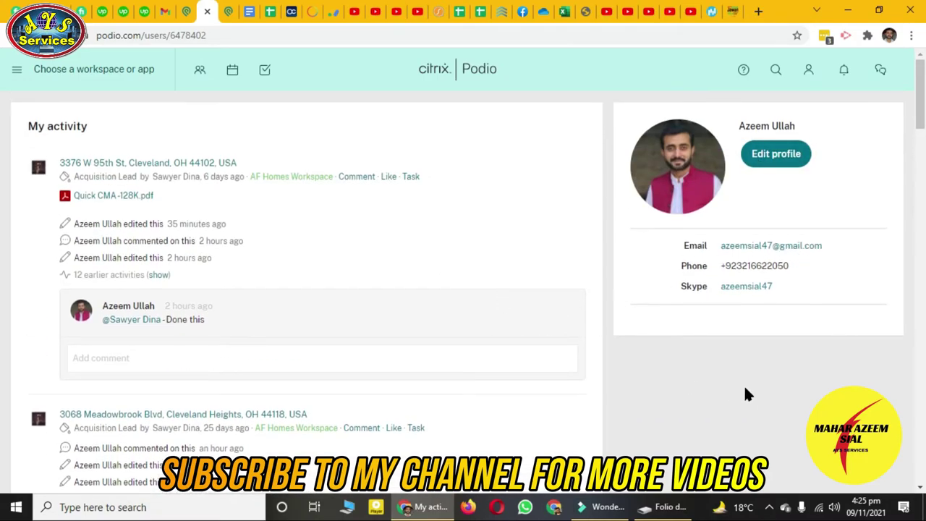
{"action": "scroll", "coordinate": [361, 302], "scroll_direction": "down", "scroll_amount": 6}
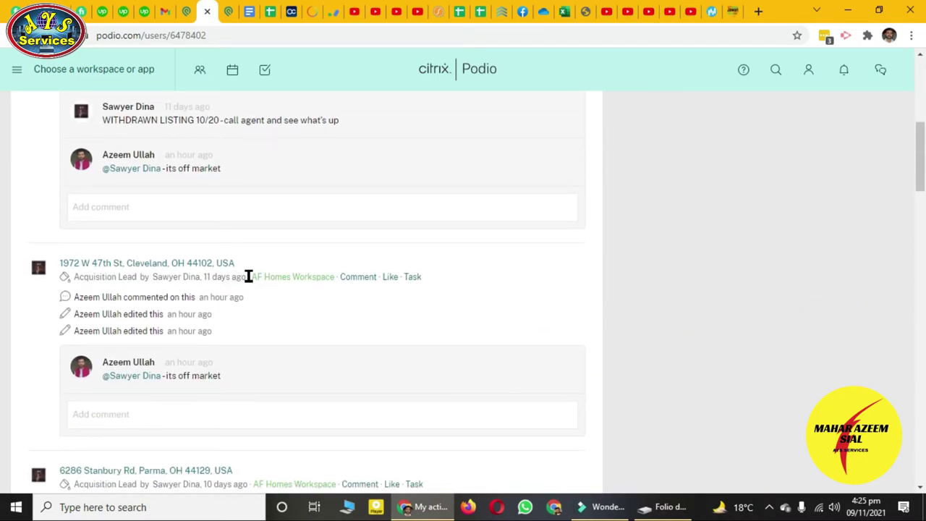
{"action": "scroll", "coordinate": [255, 319], "scroll_direction": "down", "scroll_amount": 2}
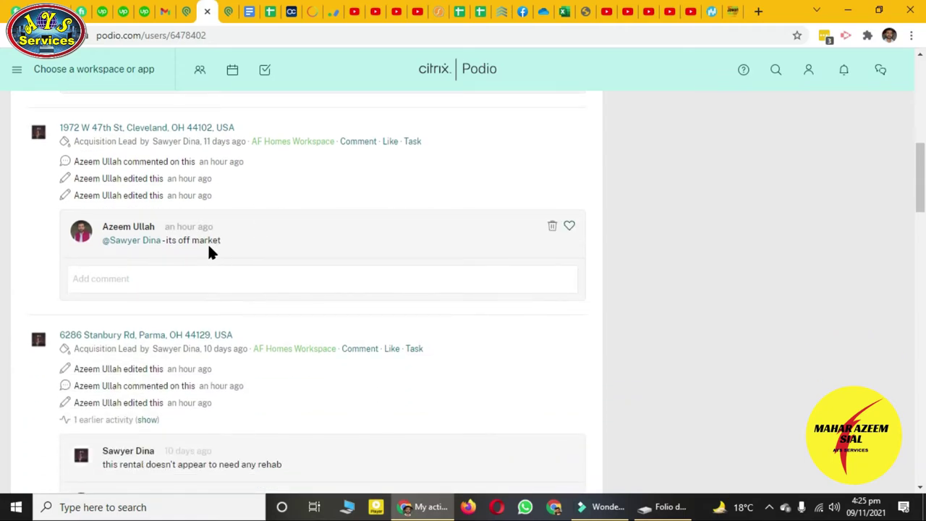
{"action": "scroll", "coordinate": [224, 292], "scroll_direction": "down", "scroll_amount": 2}
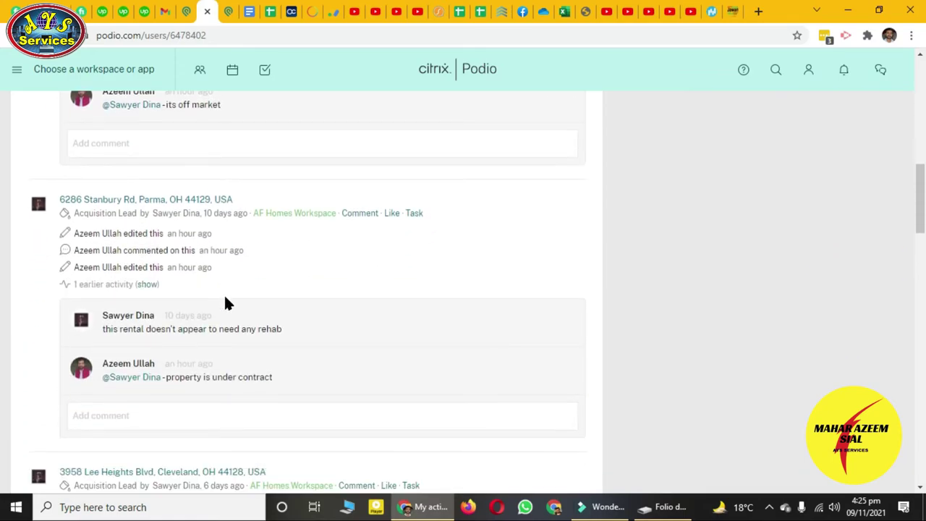
{"action": "scroll", "coordinate": [269, 330], "scroll_direction": "up", "scroll_amount": 10}
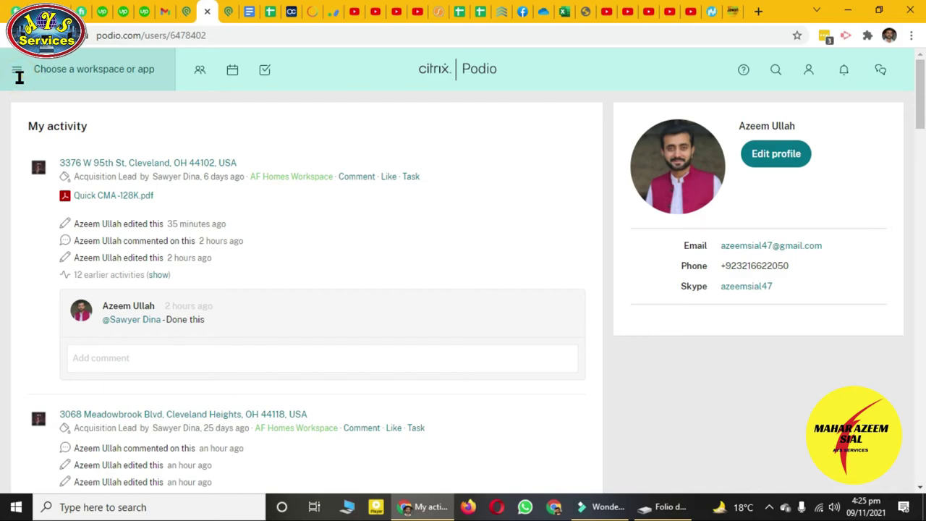
Go to the AF Homes Workspace, open the Acquisition Machine app and look over its list of analyzed leads.
{"action": "left_click", "coordinate": [17, 72]}
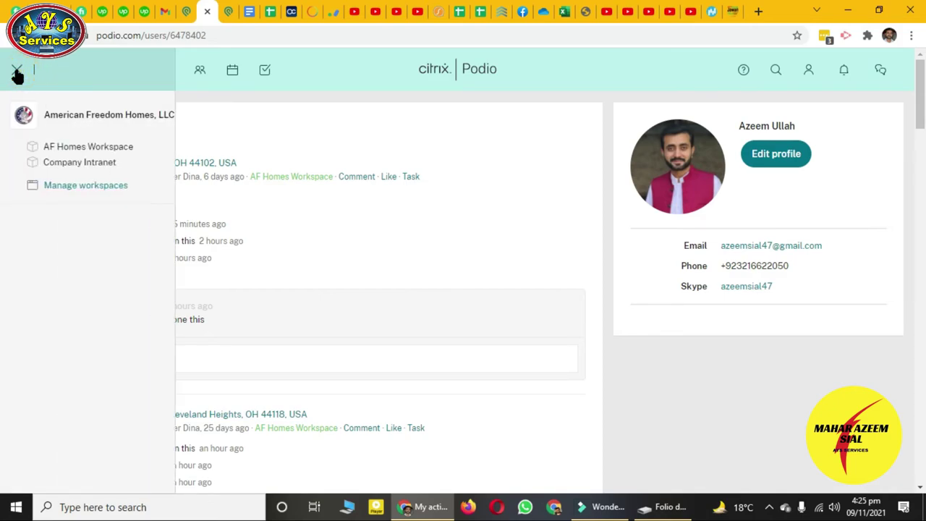
{"action": "left_click", "coordinate": [65, 149]}
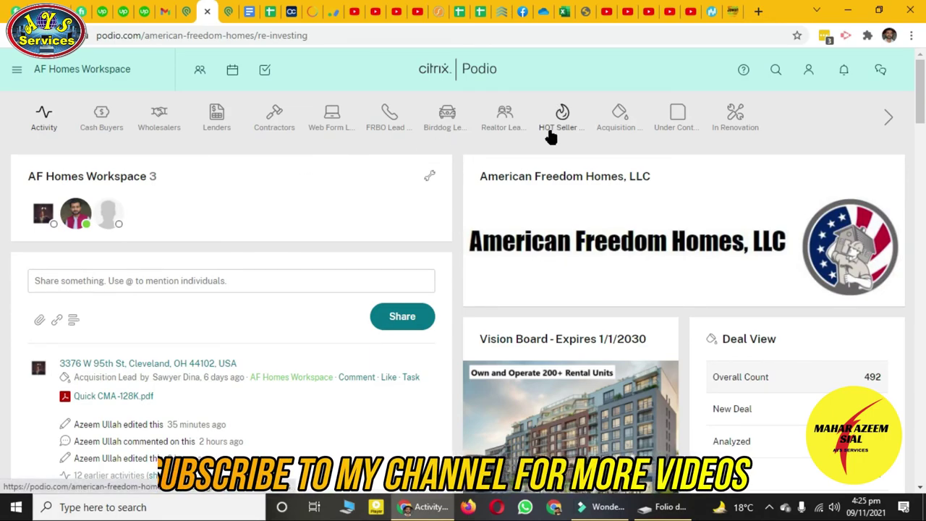
{"action": "left_click", "coordinate": [598, 135]}
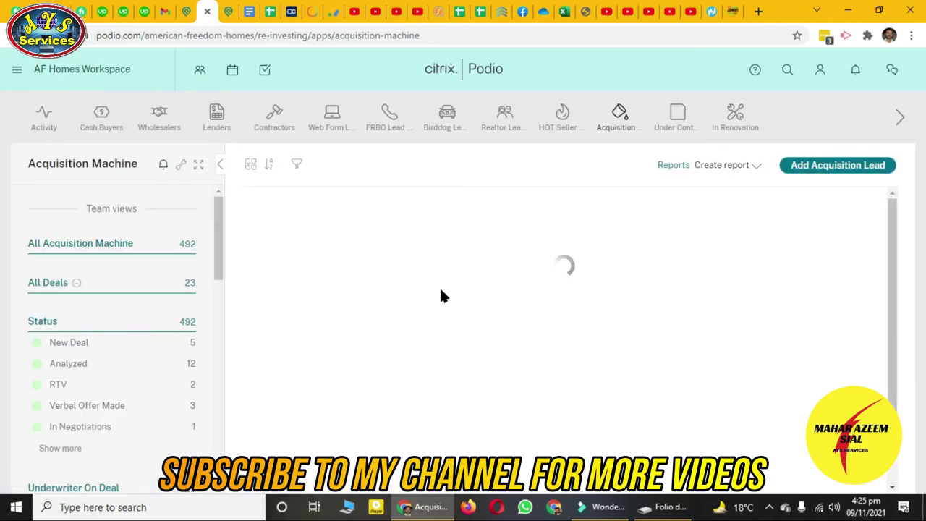
{"action": "scroll", "coordinate": [350, 279], "scroll_direction": "down", "scroll_amount": 1}
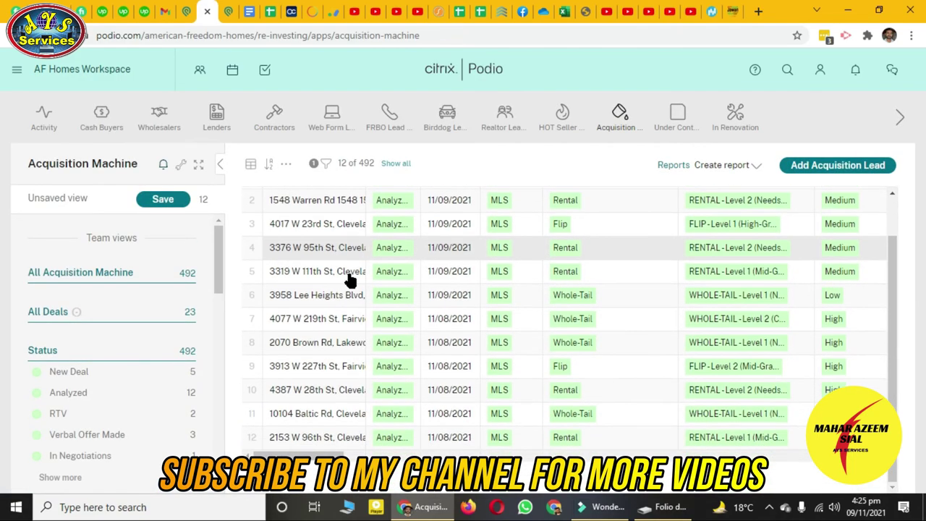
{"action": "scroll", "coordinate": [427, 340], "scroll_direction": "up", "scroll_amount": 1}
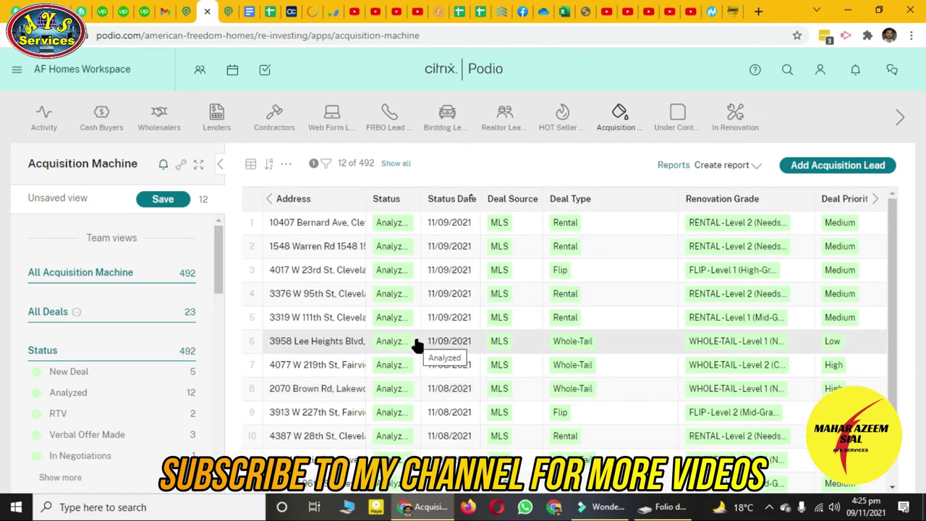